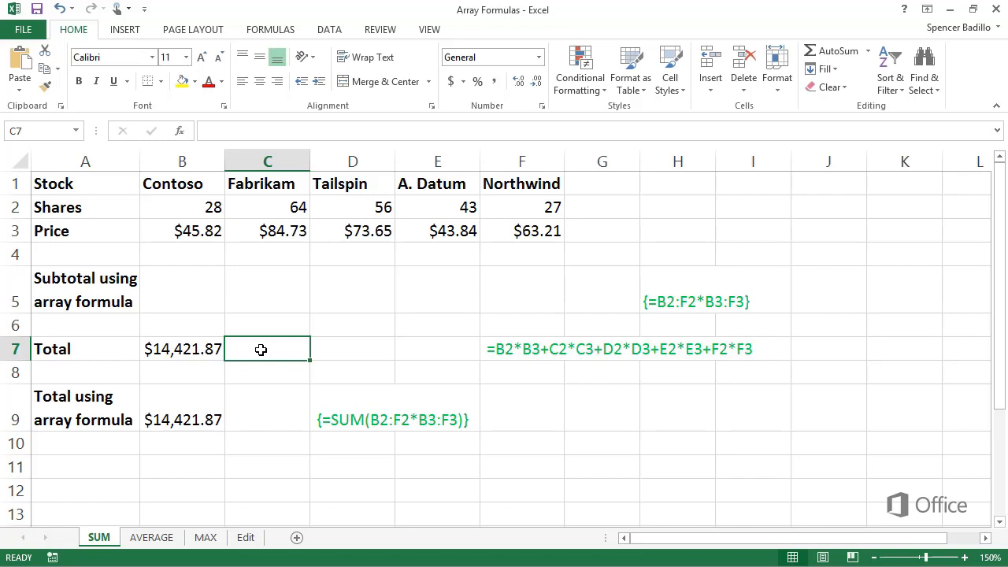
Enter the array formula =B2:F2*B3:F3 across B5:F5 to compute each stock's subtotal
left_click_drag(195, 299, 499, 311)
type("=")
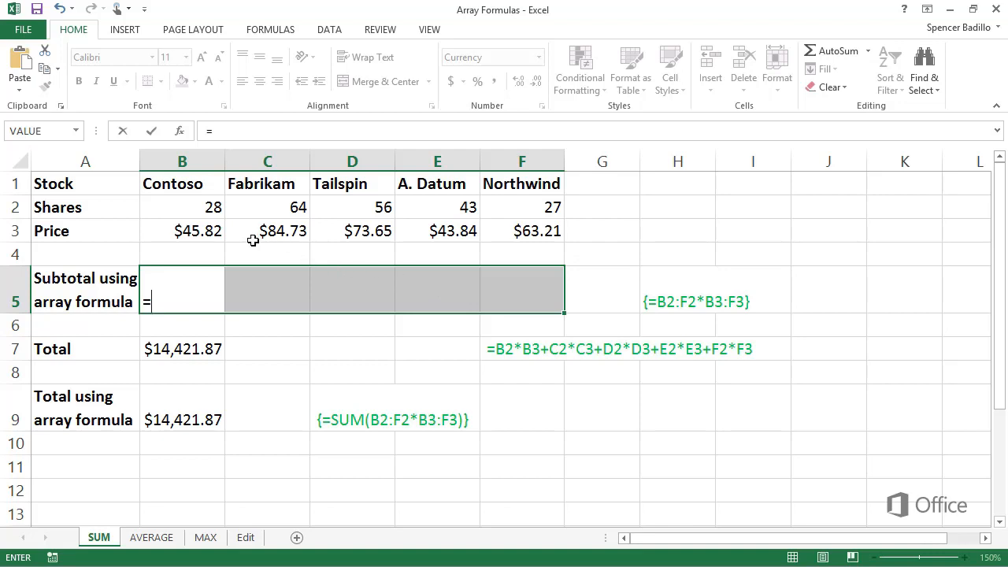
left_click_drag(208, 206, 490, 215)
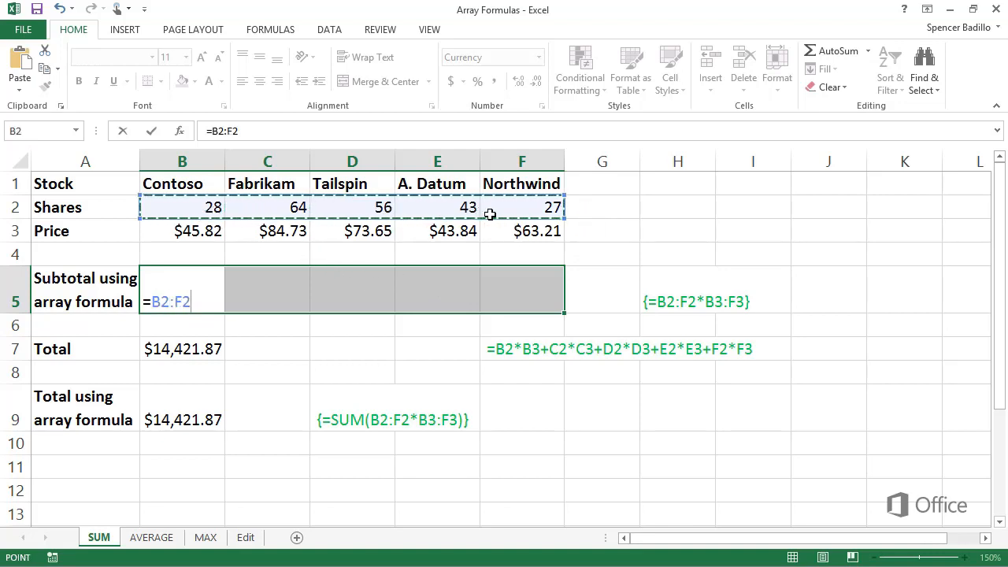
type("*")
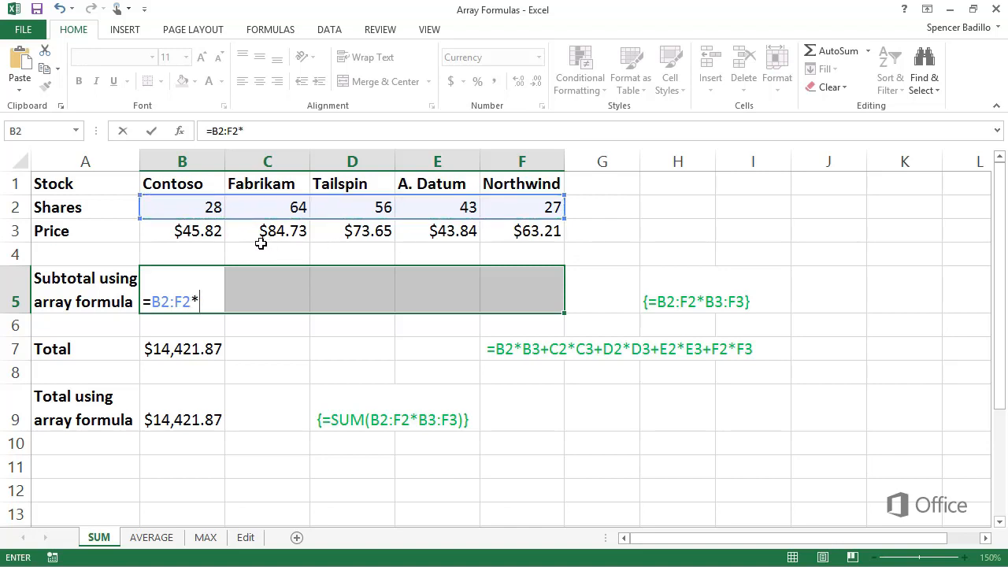
left_click_drag(209, 229, 492, 240)
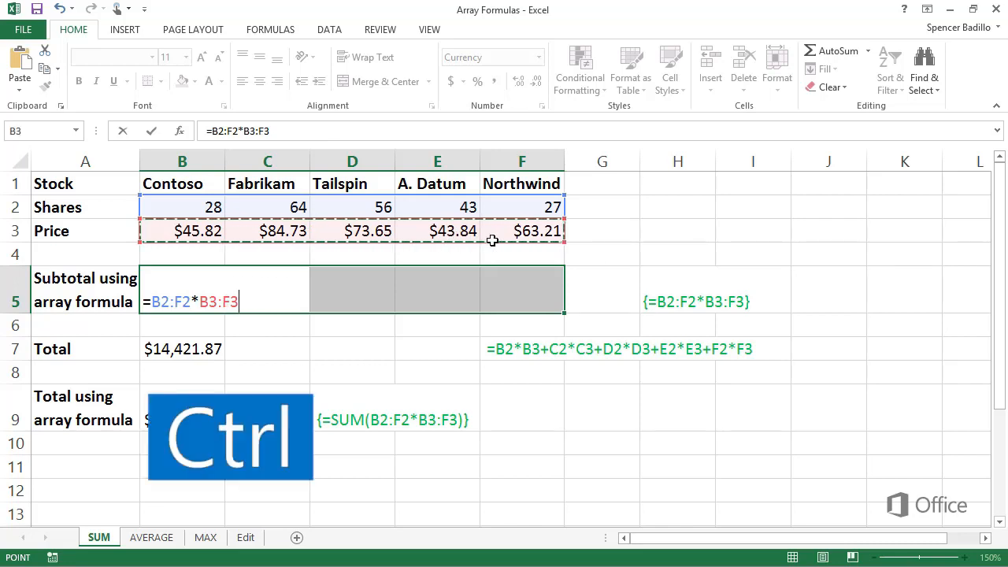
key("ctrl+shift+Return")
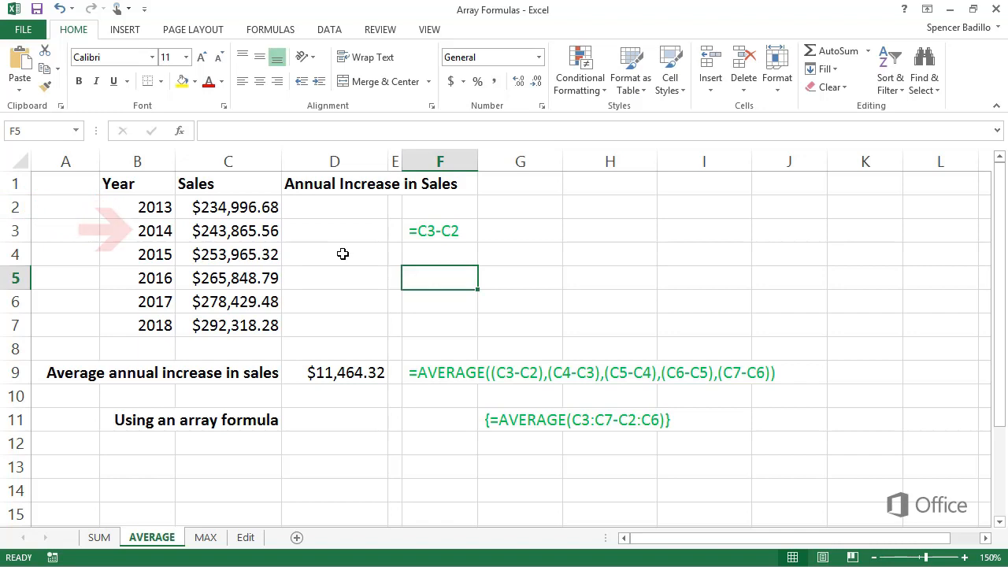
Enter the formula =C3-C2 in D3 for the 2014 annual increase in sales
left_click(296, 233)
type("=")
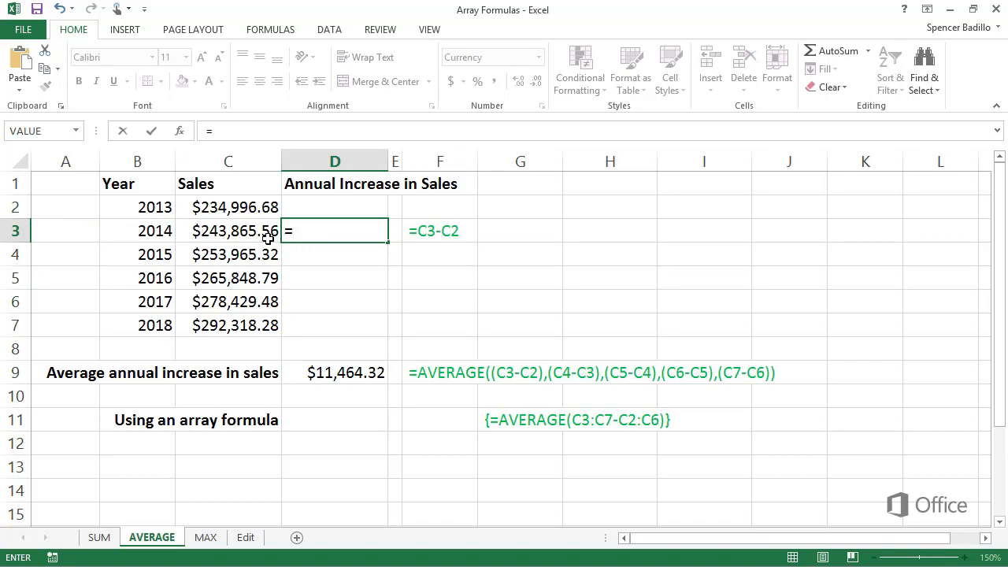
left_click(268, 233)
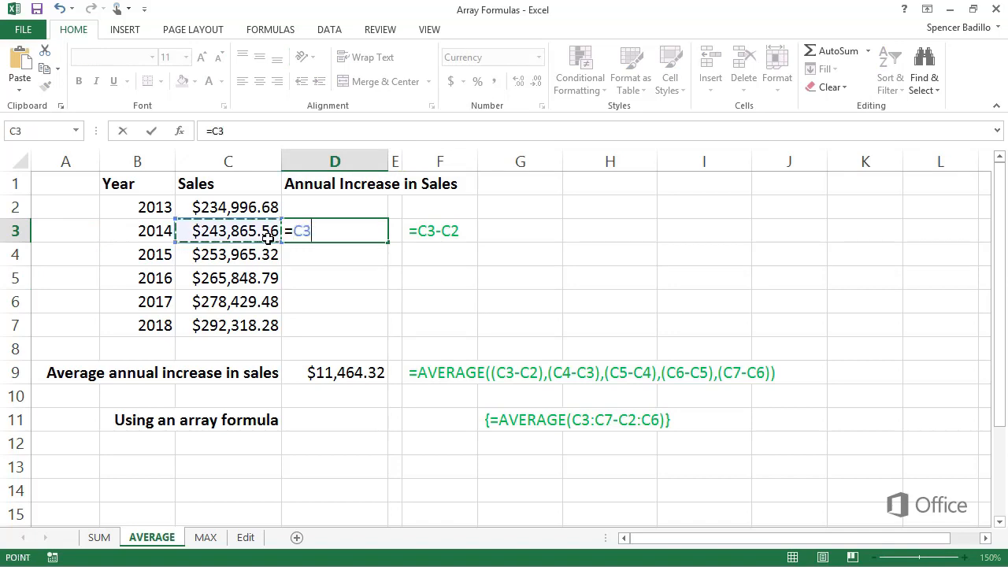
type("-")
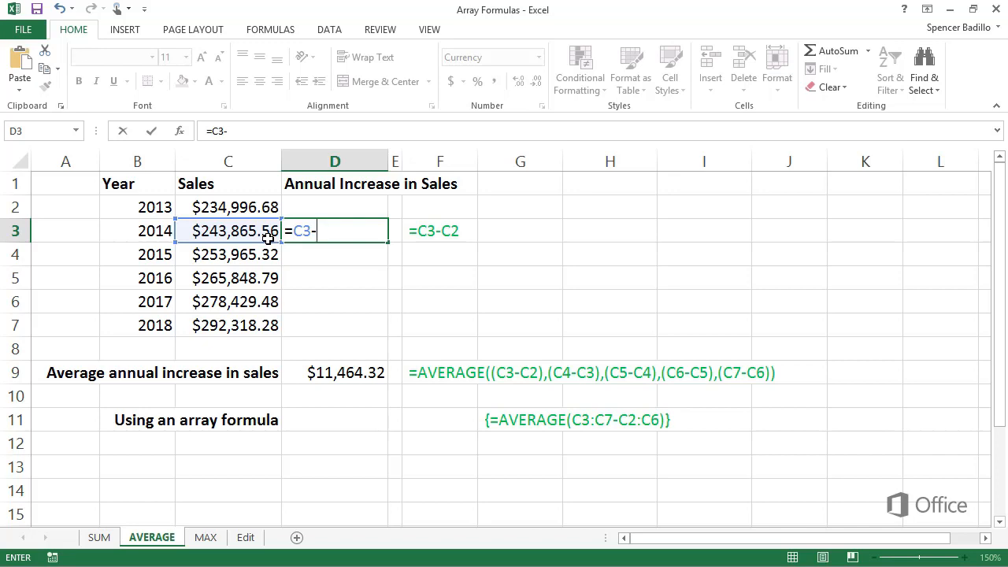
left_click(261, 213)
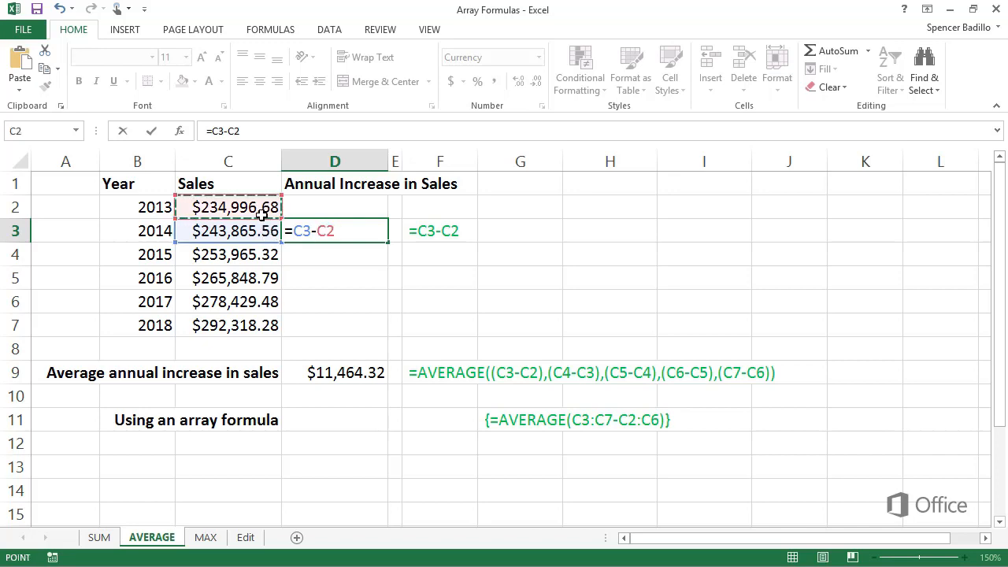
key("Return")
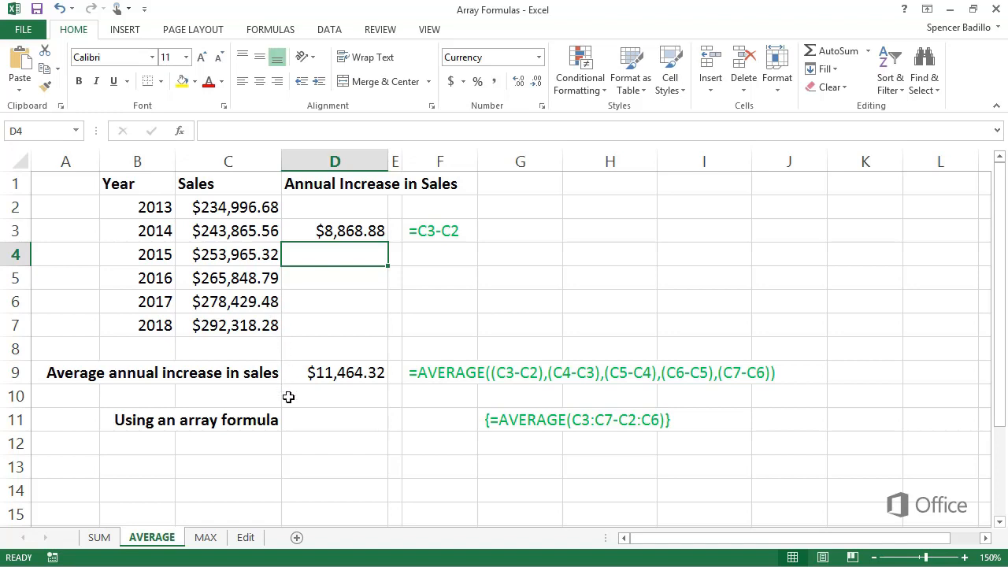
Enter the array formula =AVERAGE(C3:C7-C2:C6) in D11 for the average annual sales increase
left_click(295, 421)
type("=")
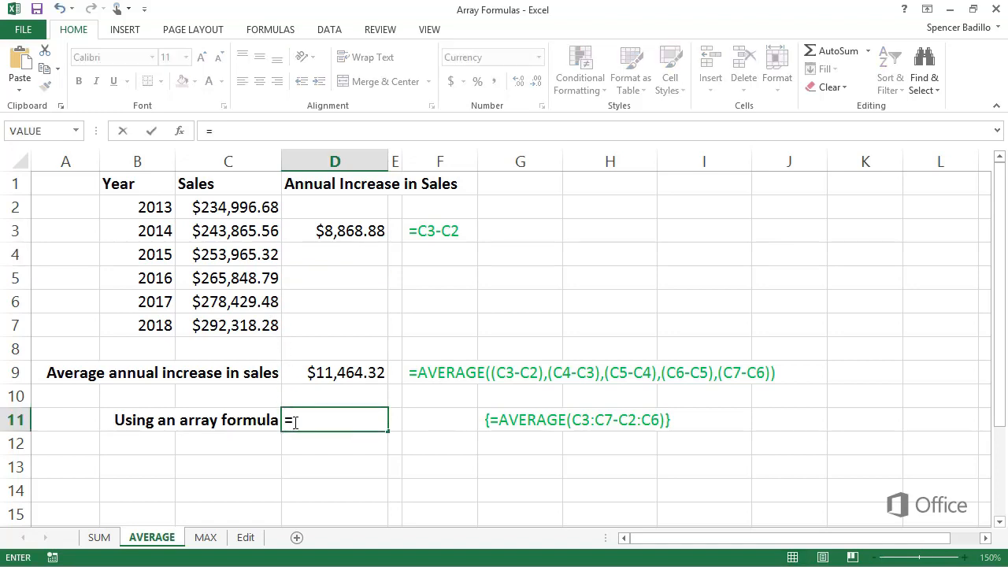
type("AVERAG")
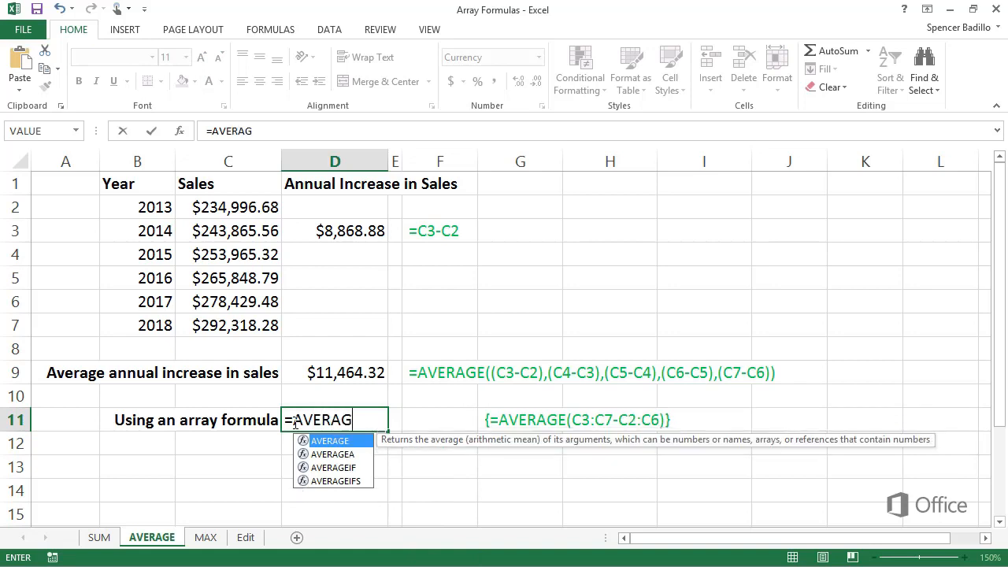
type("E(")
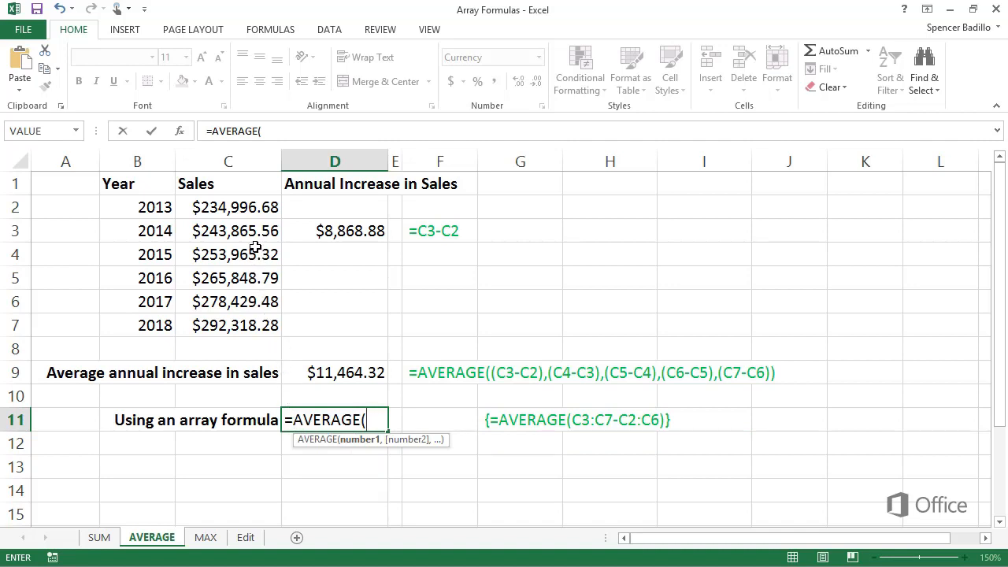
left_click_drag(254, 236, 249, 325)
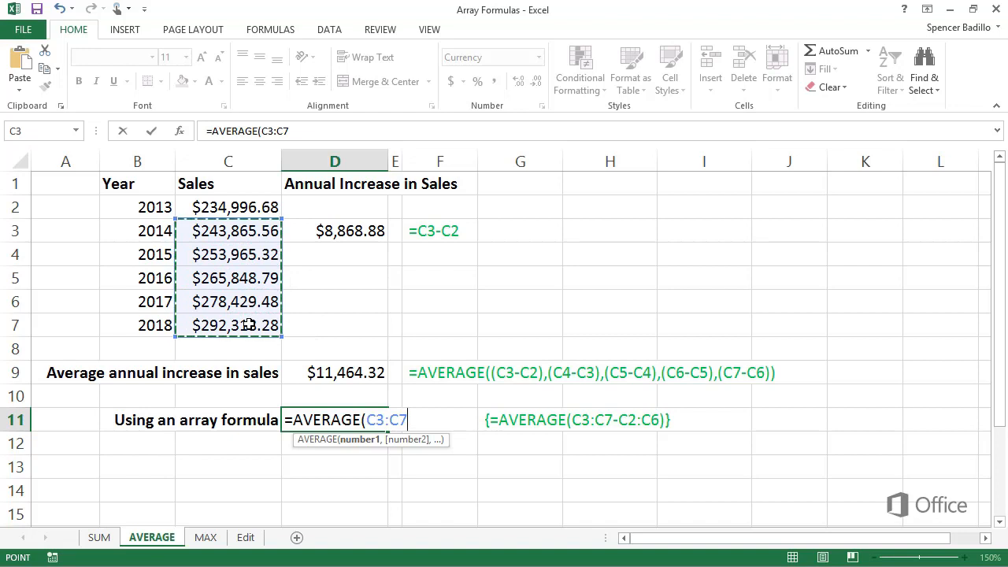
type("-")
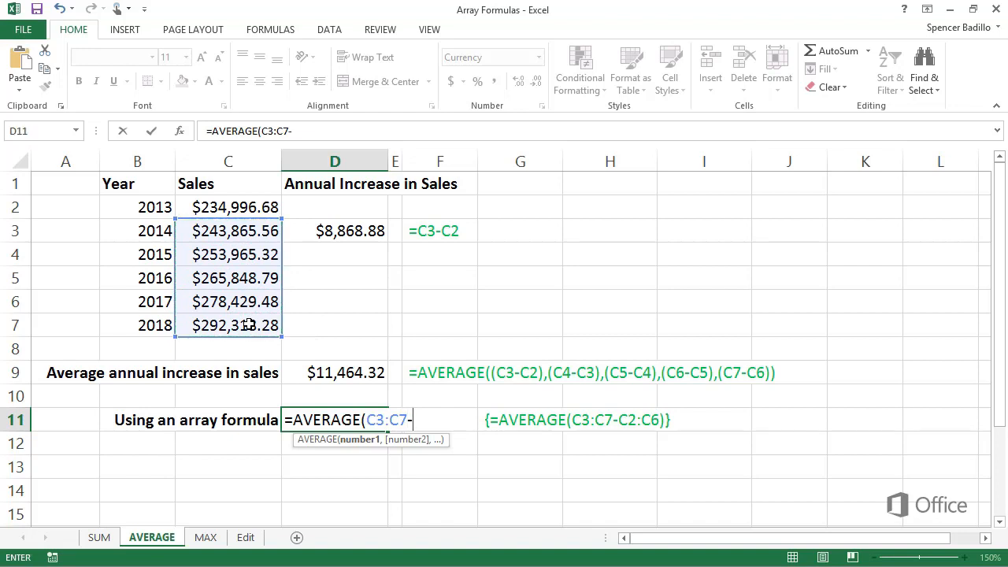
left_click(247, 211)
left_click_drag(247, 211, 236, 307)
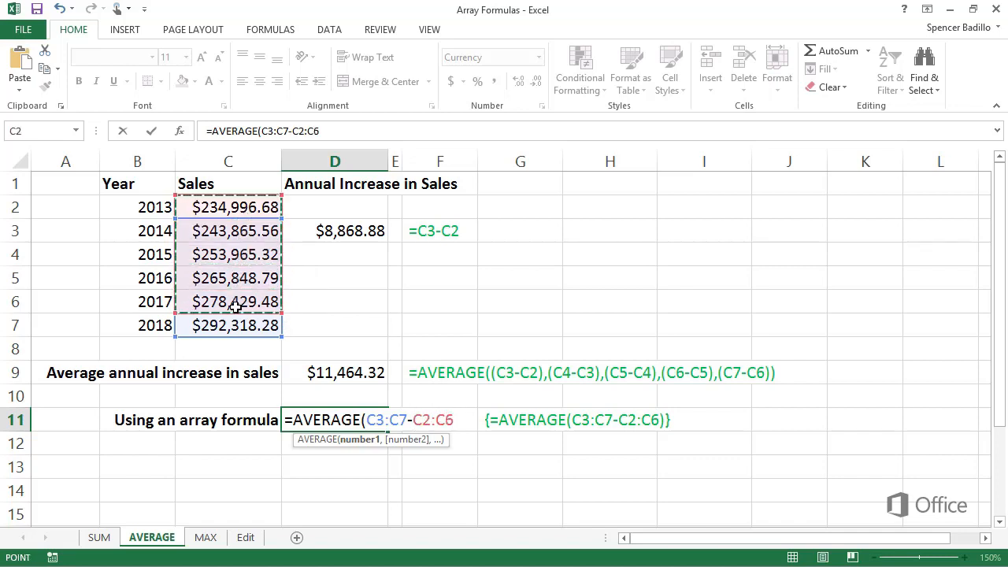
type(")")
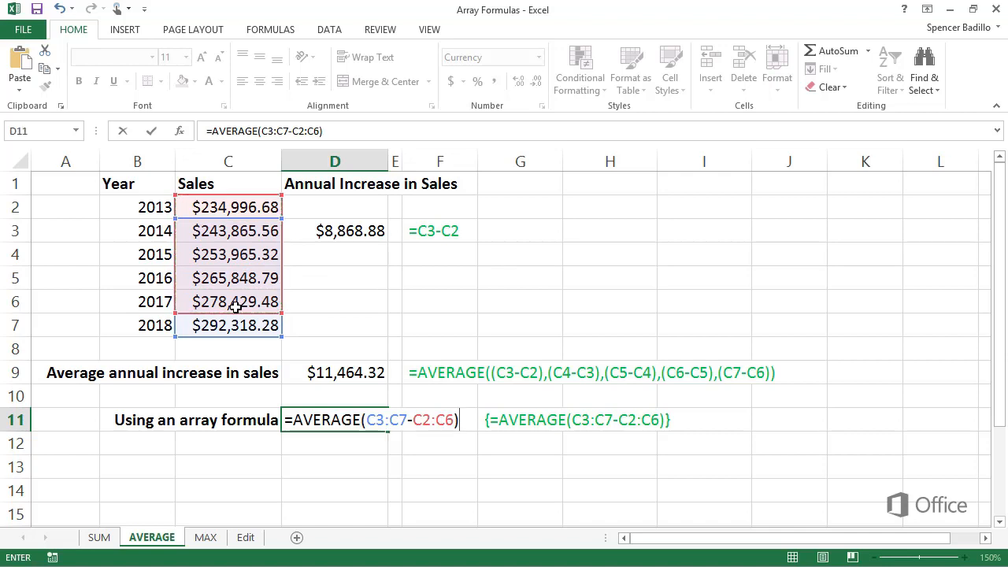
key("ctrl+shift+Return")
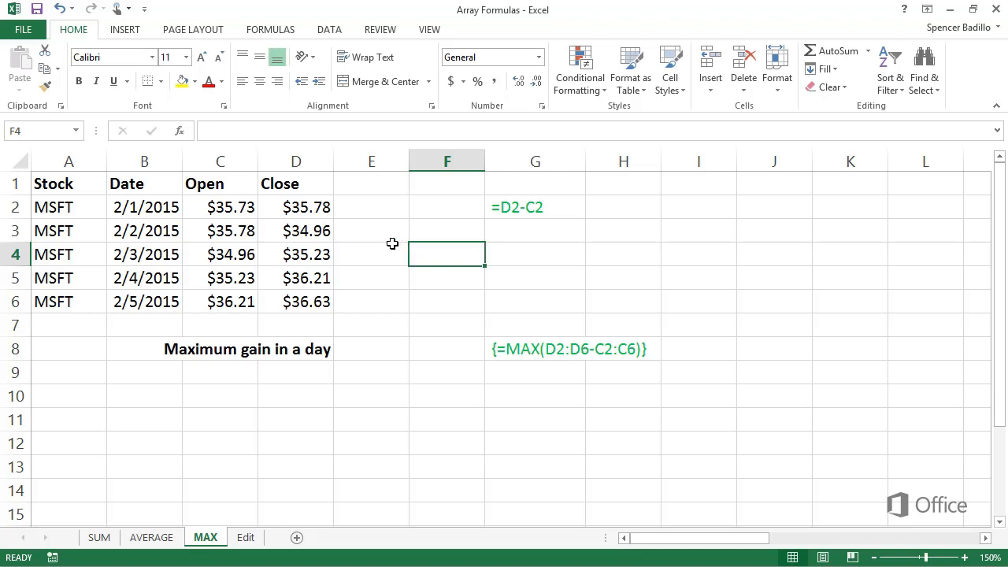
Enter the formula =D2-C2 in E2 for the first day's gain
left_click(345, 216)
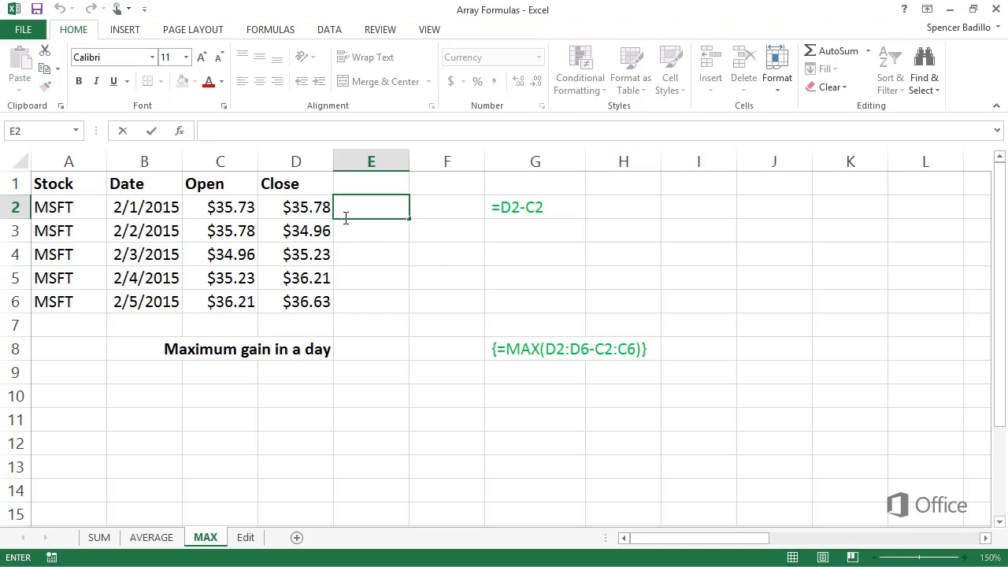
type("=")
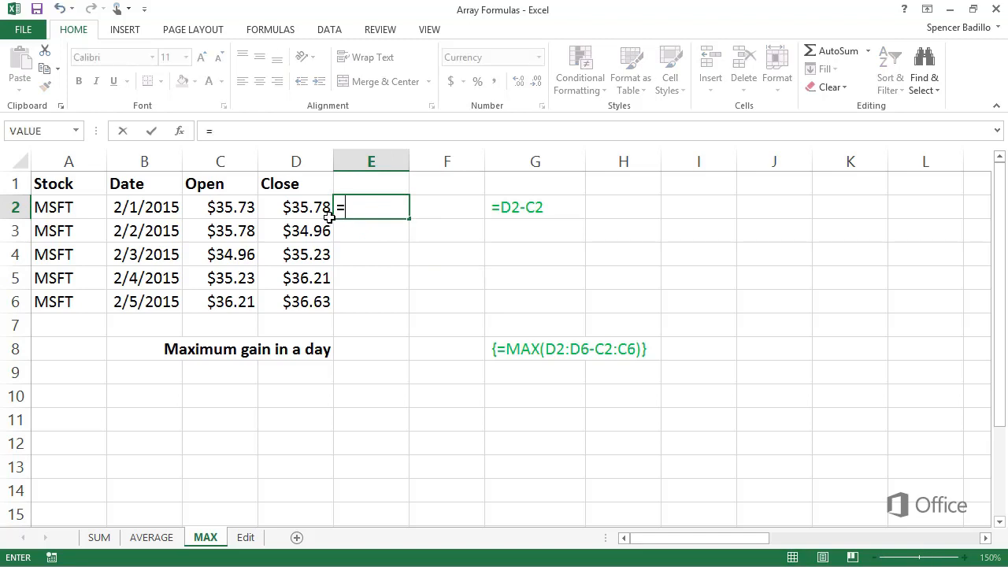
left_click(314, 213)
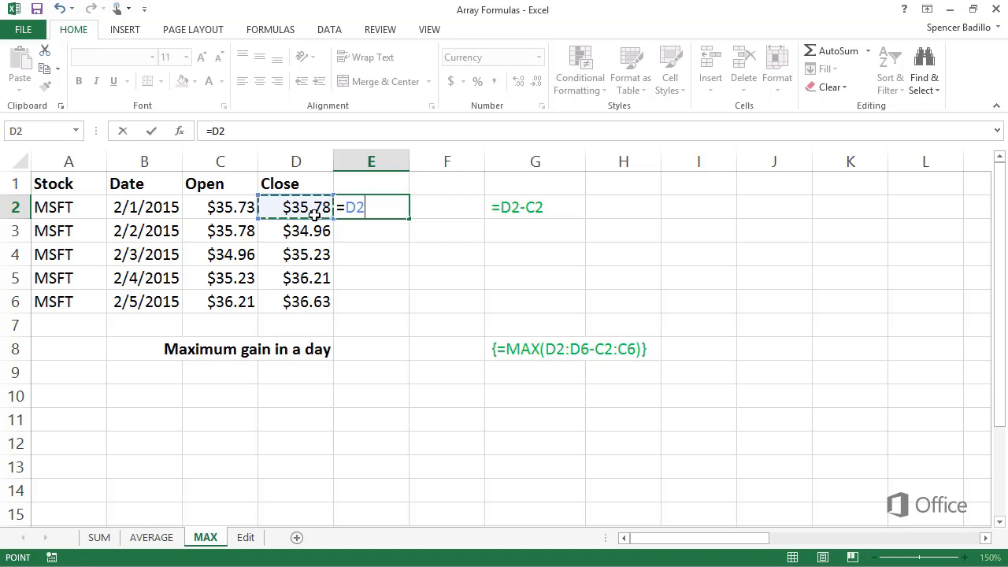
type("-")
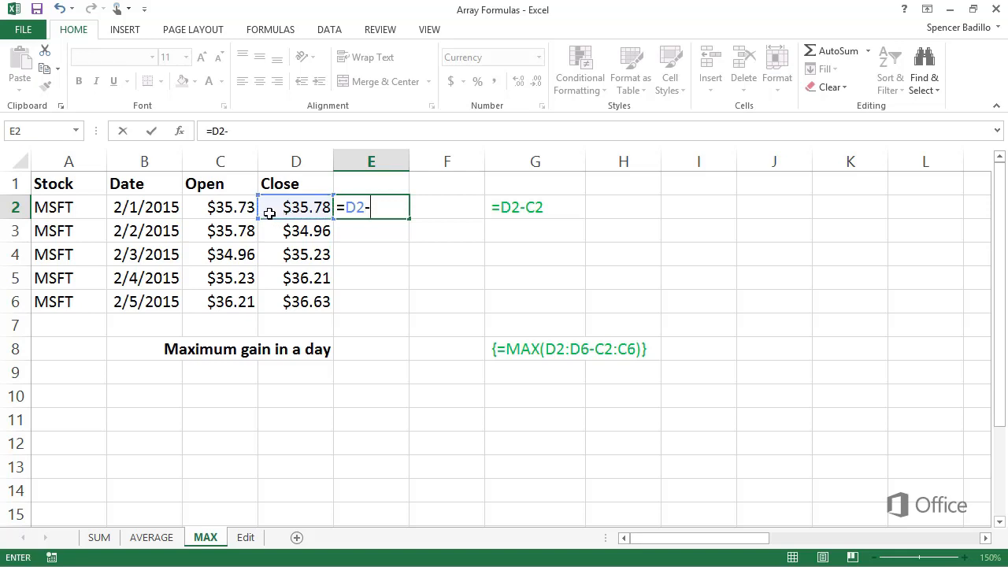
left_click(238, 213)
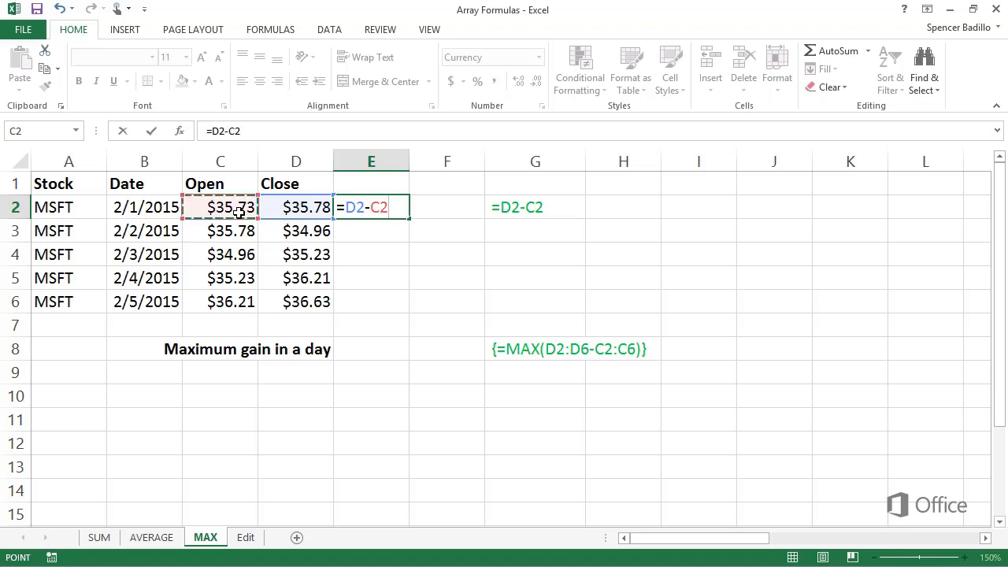
key("Return")
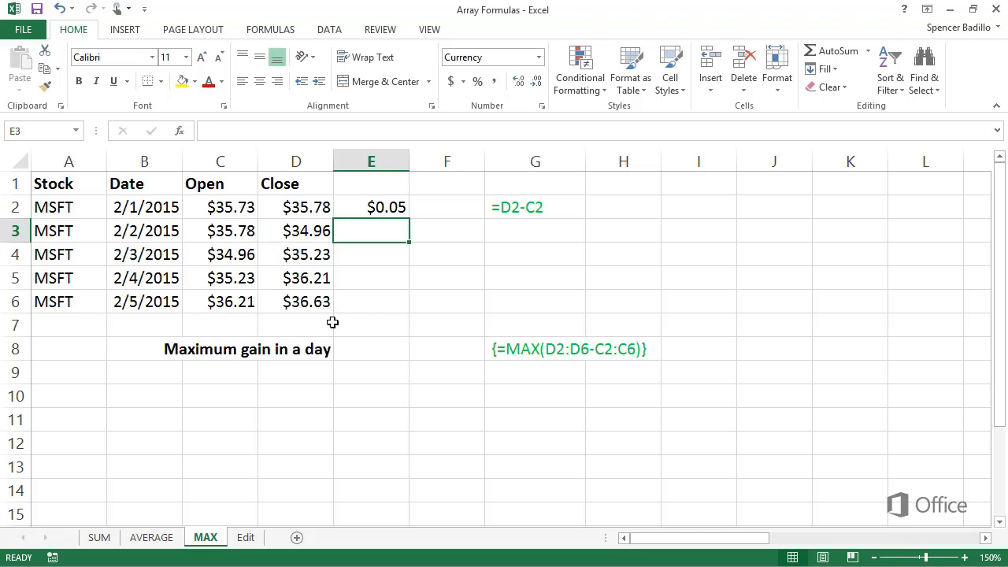
Enter the array formula =MAX(D2:D6-C2:C6) in E8 for the maximum gain in a day
left_click(340, 349)
double_click(340, 349)
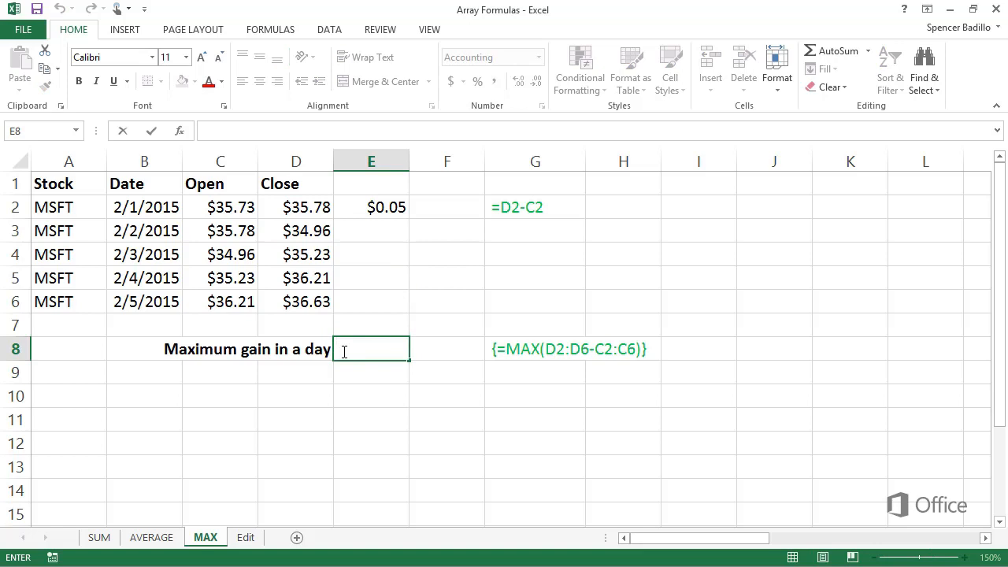
type("=")
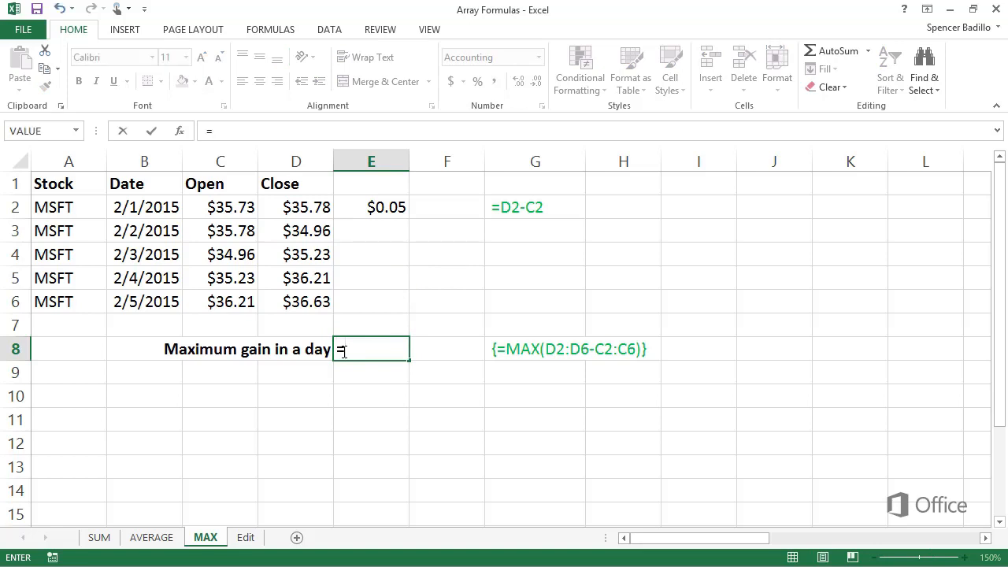
type("MAX")
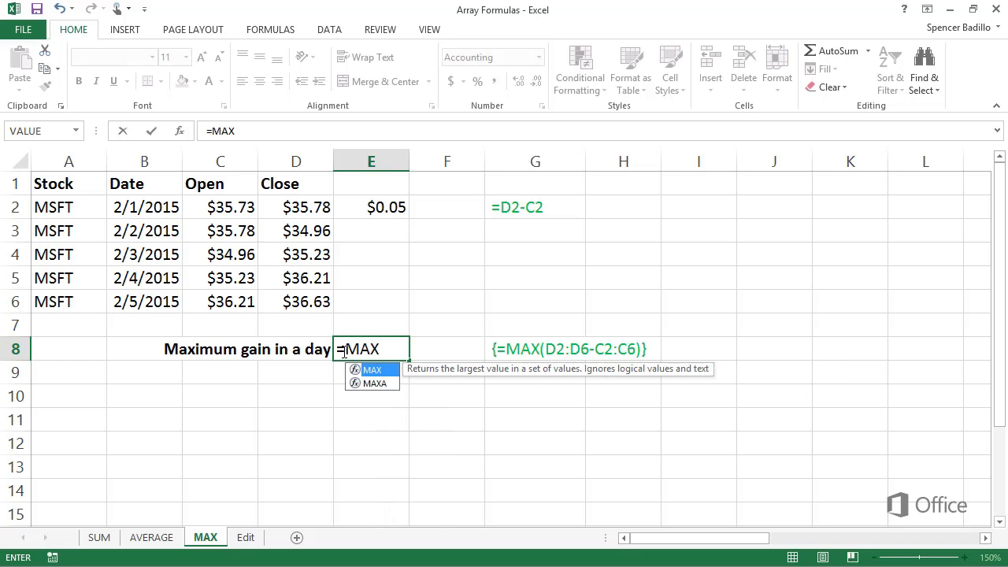
type("(")
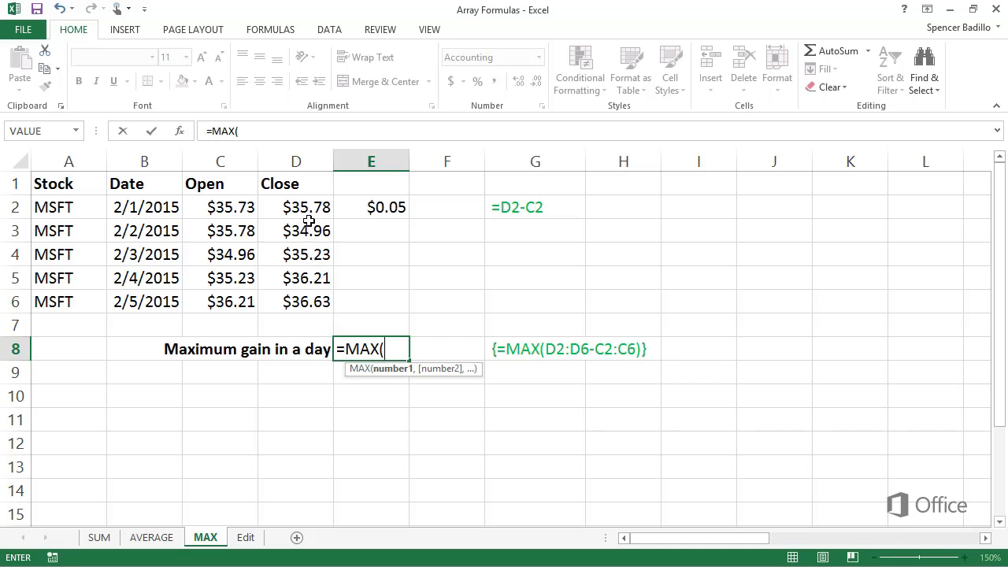
left_click_drag(307, 211, 304, 305)
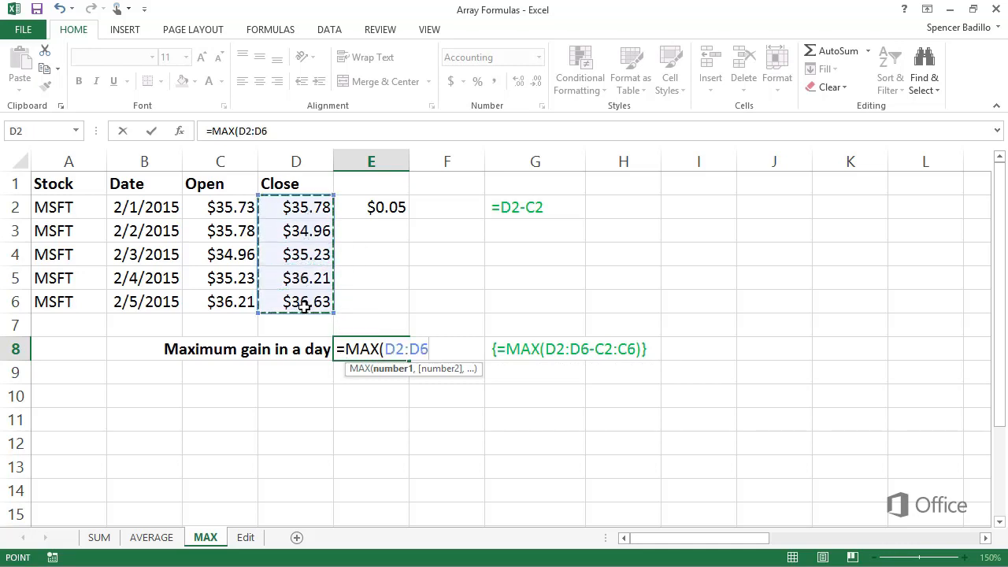
type("-")
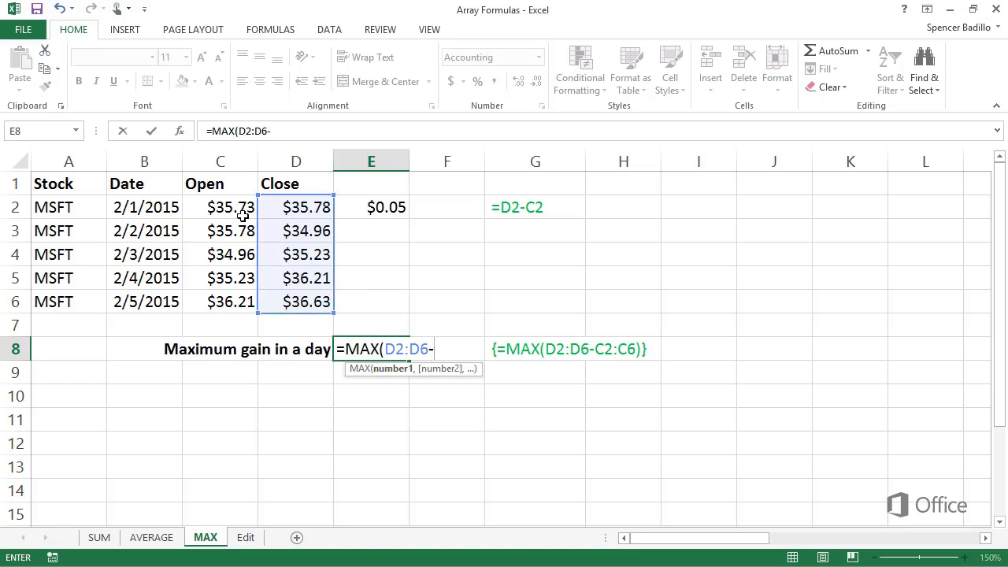
left_click_drag(239, 211, 233, 302)
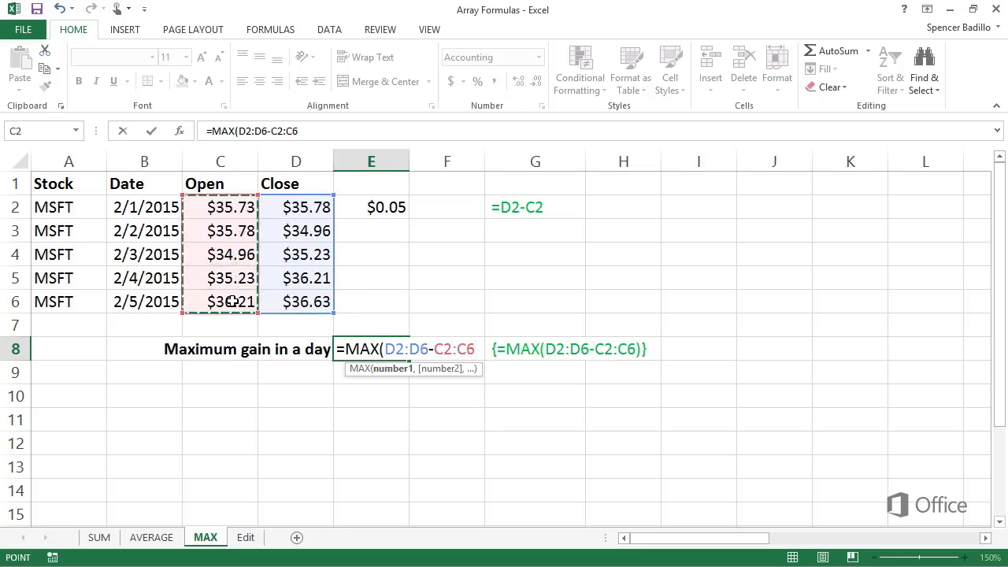
key("ctrl+shift+Return")
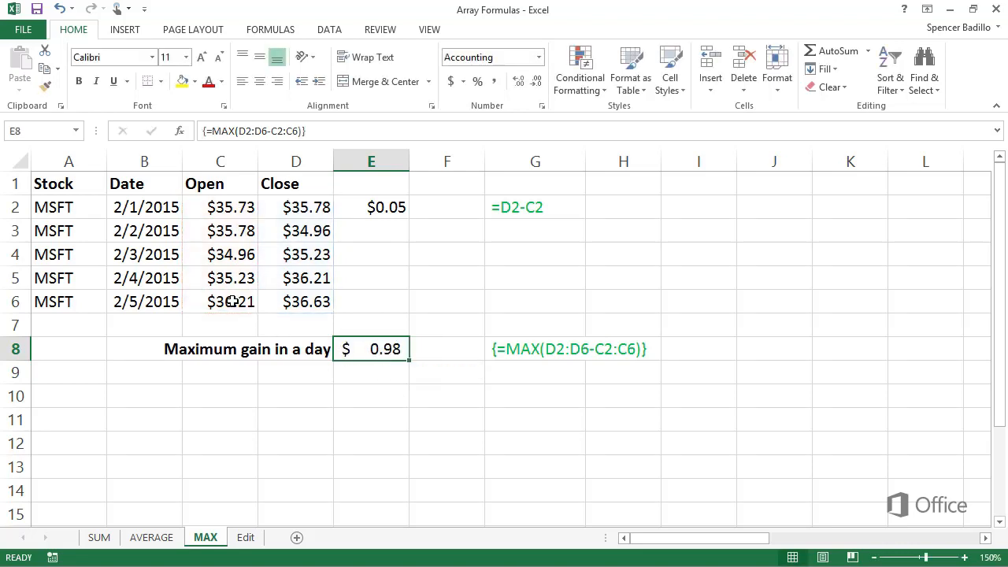